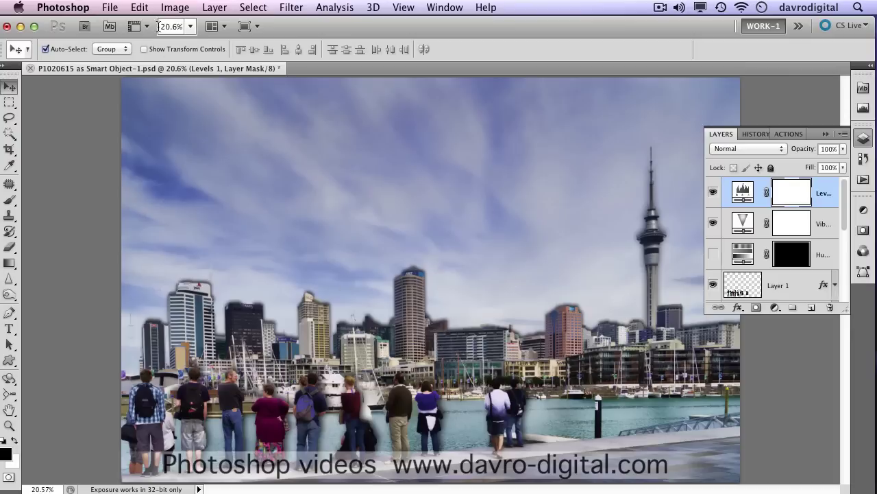
Duplicate the skyline image as P1020615 as Smart Object-1 copy, keeping merged layers only
click(173, 7)
click(195, 219)
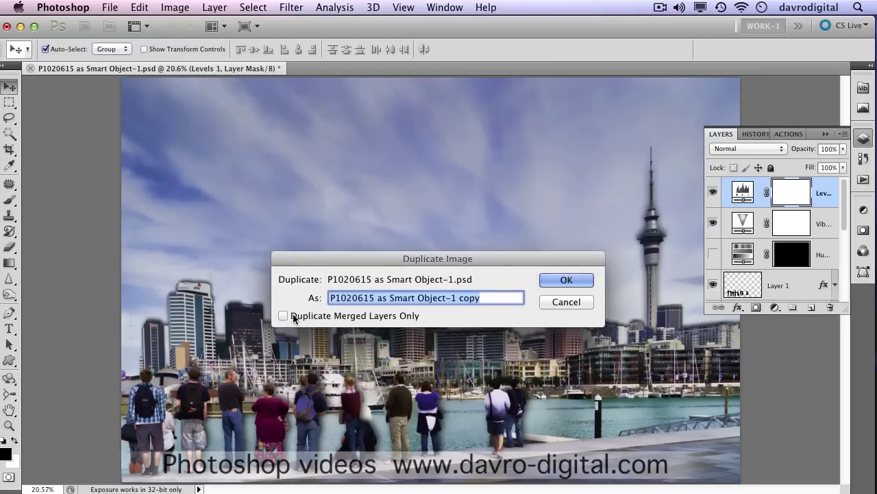
click(300, 319)
click(554, 279)
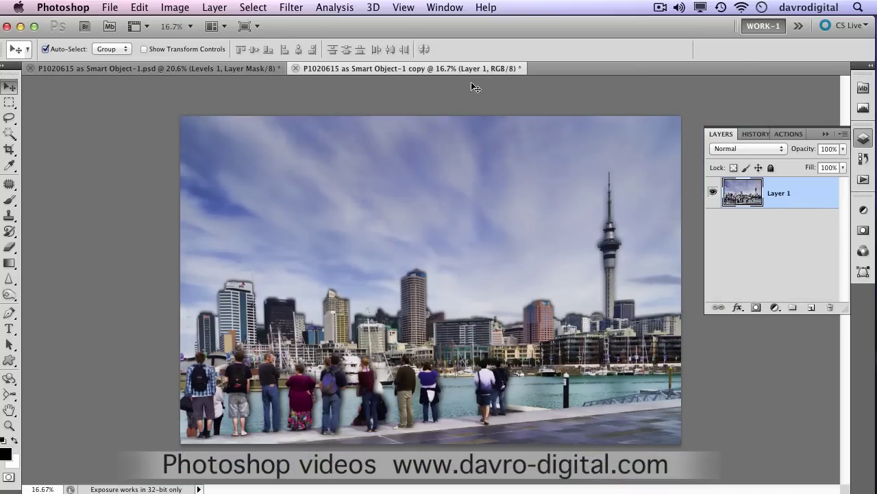
Convert the duplicated image from RGB to Lab Color mode
click(174, 8)
mouse_move(223, 27)
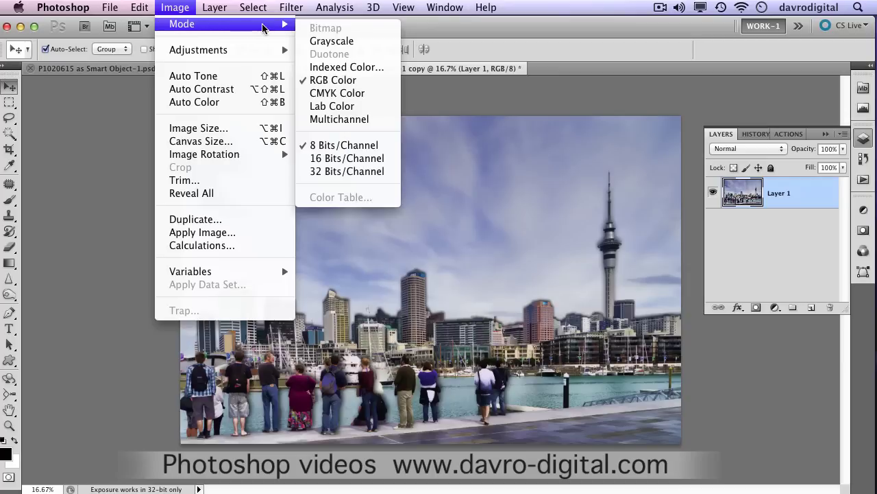
click(338, 106)
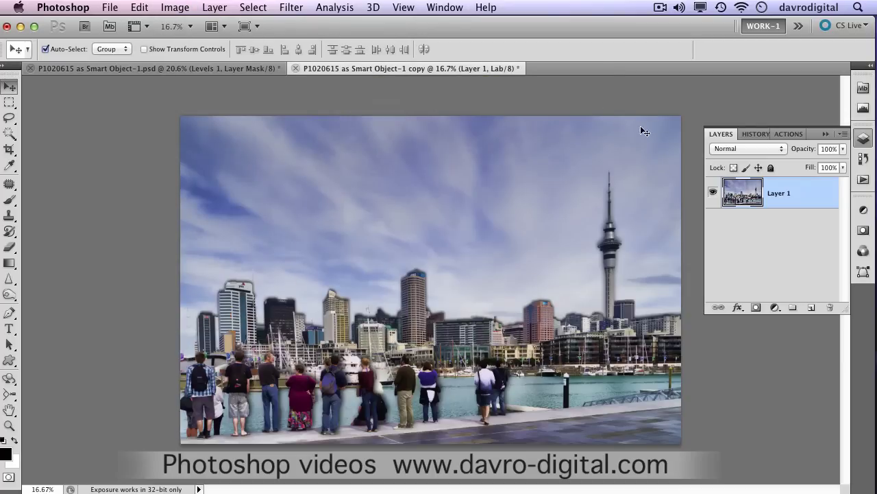
Add a Curves adjustment layer above Layer 1 using the Subtle colour boost Lab preset
click(774, 308)
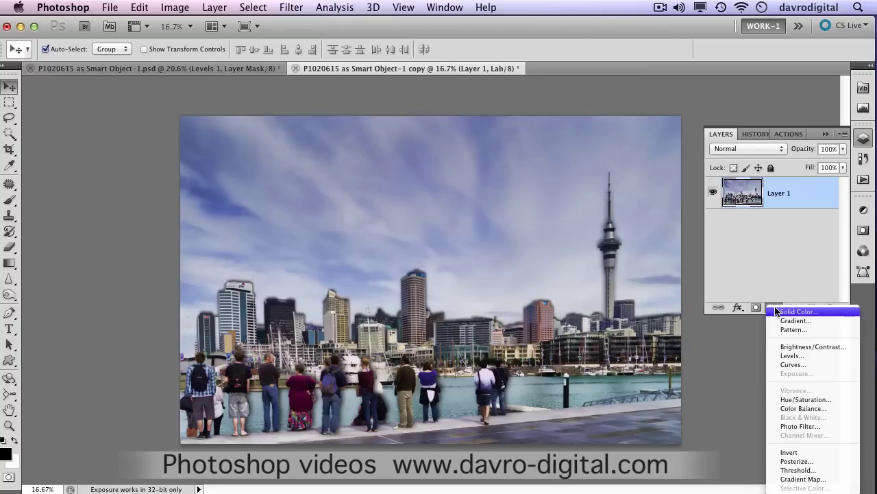
click(784, 364)
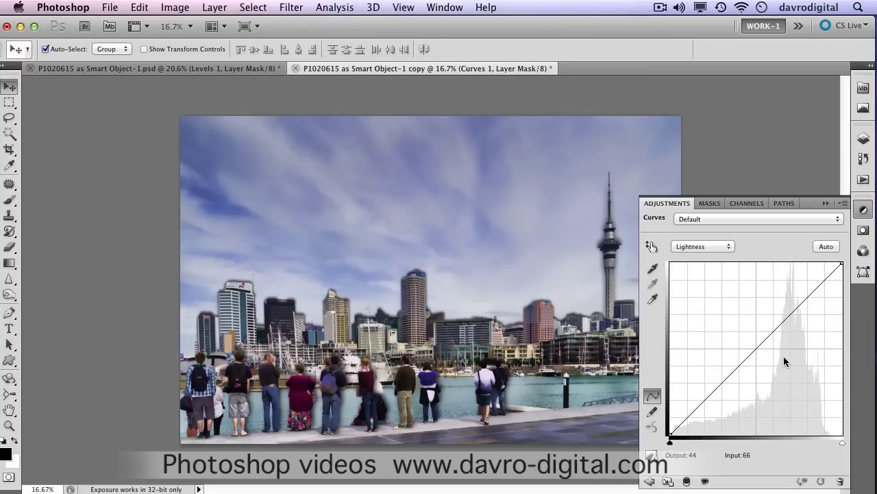
click(728, 218)
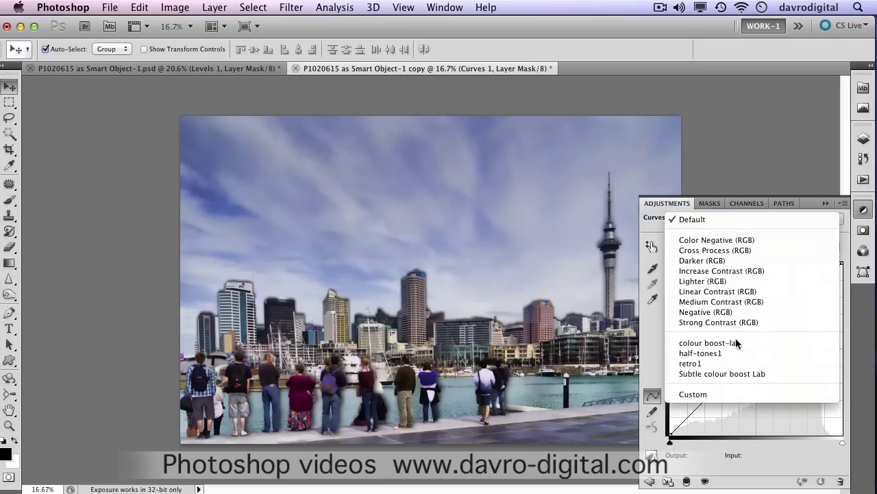
click(743, 373)
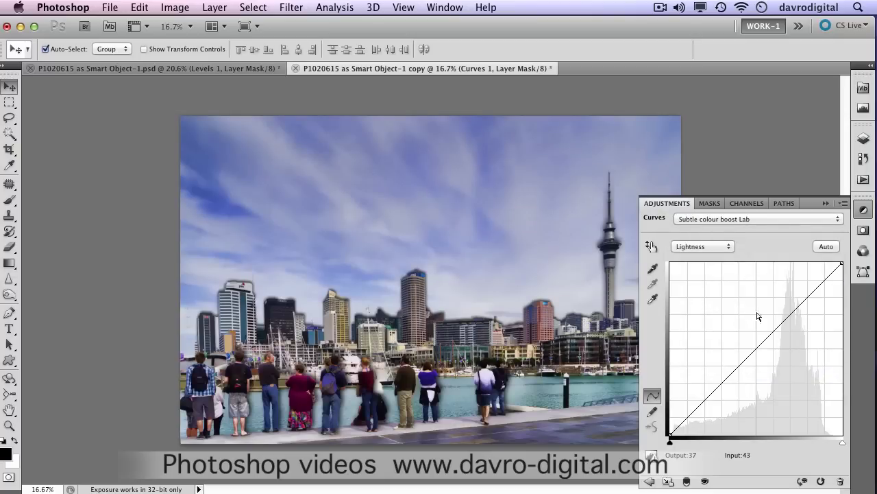
Examine the preset's curves in the a and b channels
click(729, 248)
click(707, 256)
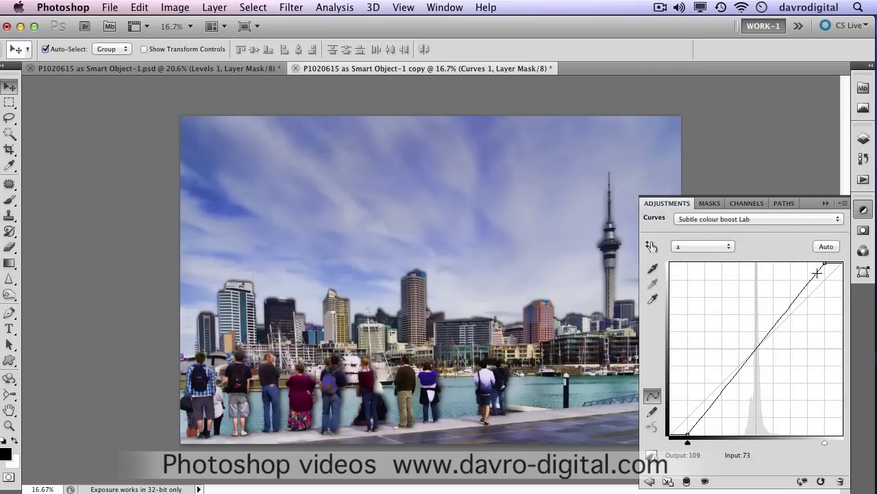
click(709, 247)
click(698, 253)
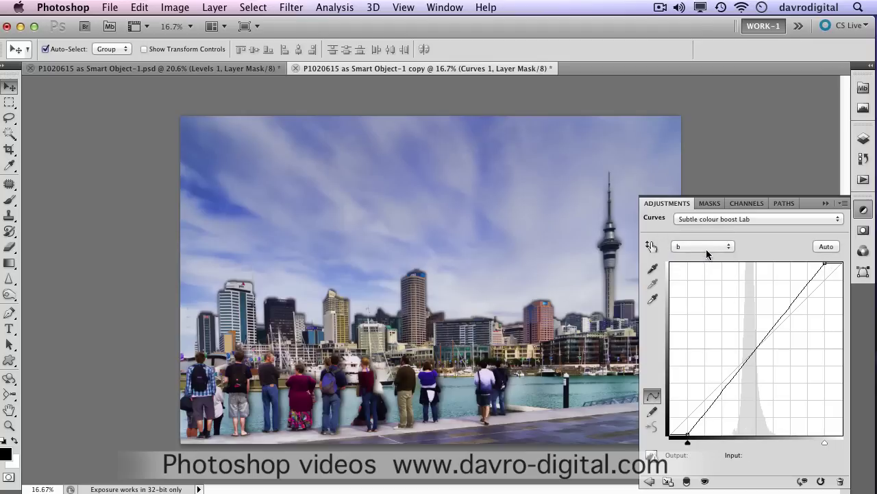
Steepen the a channel curve with points at about input 55, output 81 and input -62, output -85
click(701, 244)
click(699, 236)
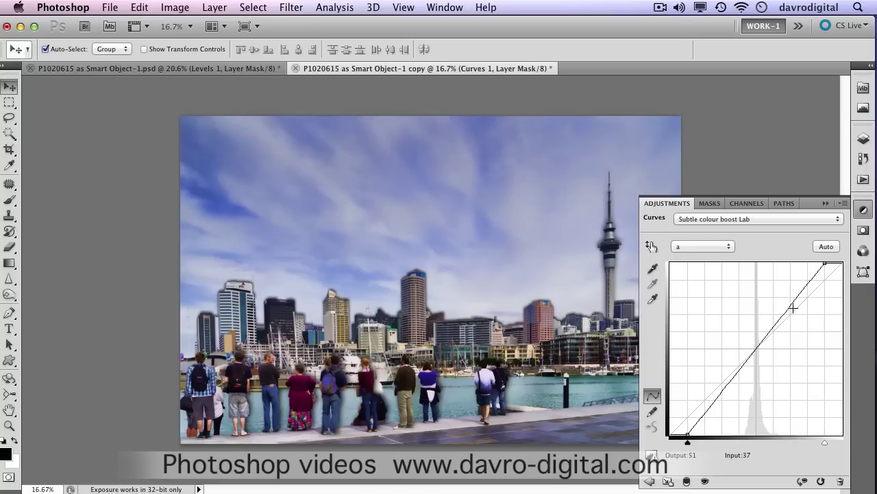
drag(794, 299, 792, 293)
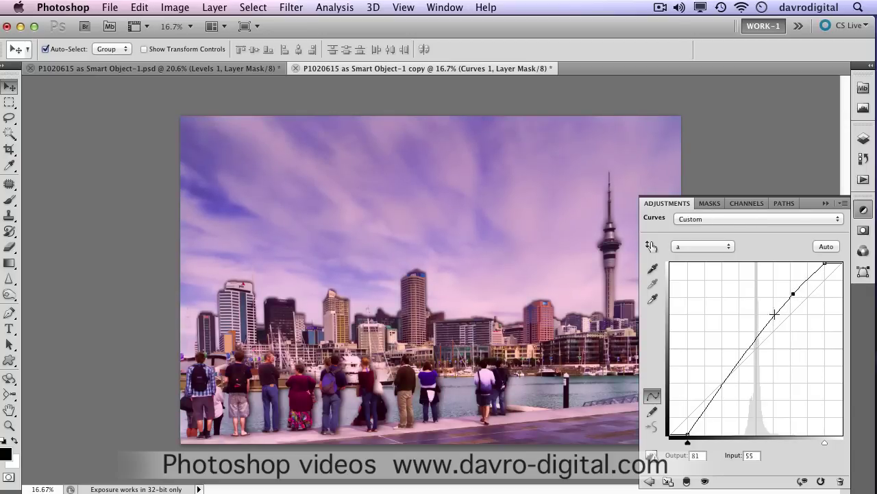
drag(713, 401, 715, 406)
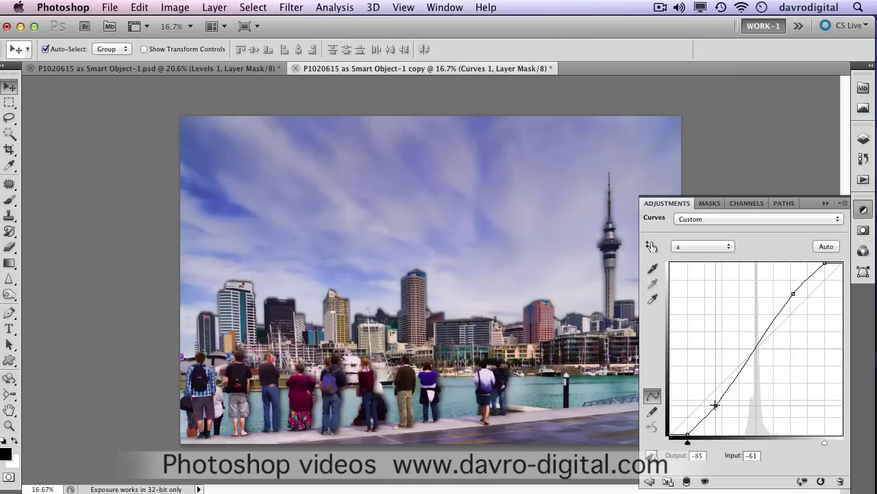
Steepen the b channel curve with points at about input 58, output 86 and input -62, output -86
click(702, 247)
click(689, 255)
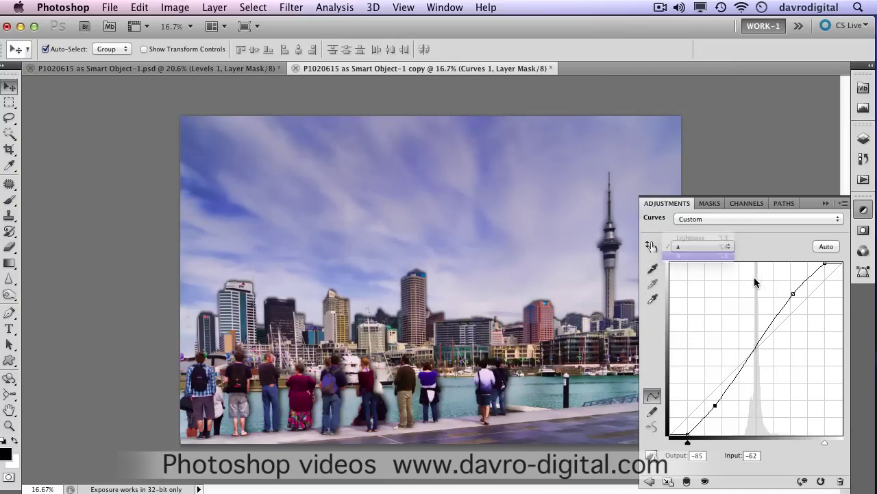
drag(799, 294, 794, 290)
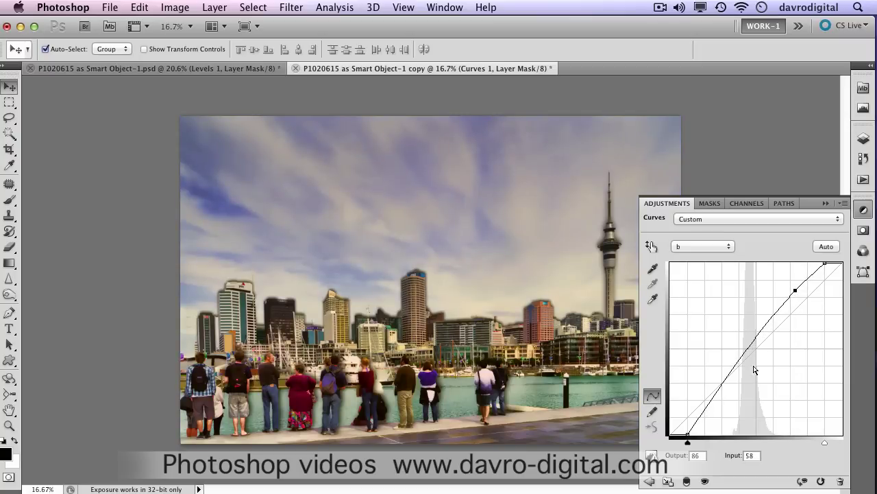
drag(711, 403, 715, 406)
Lift the shadows slightly on the Lightness curve and add a highlight point at about input 85, output 84
click(706, 246)
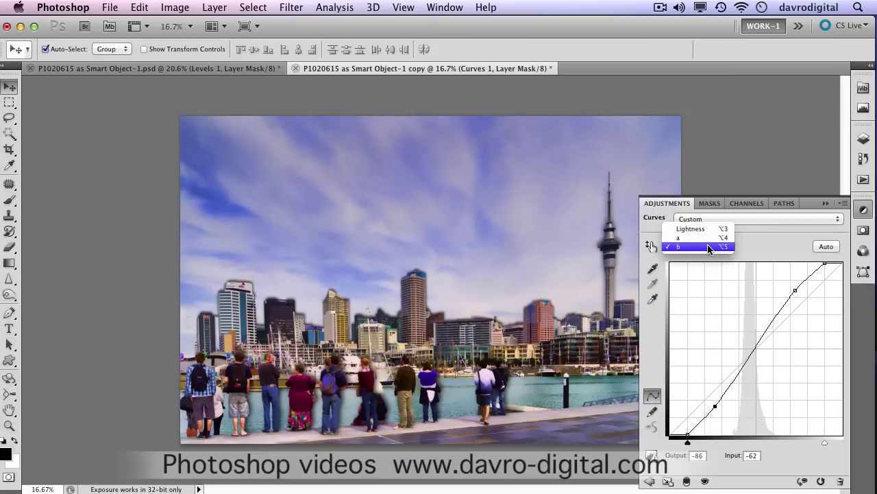
click(711, 229)
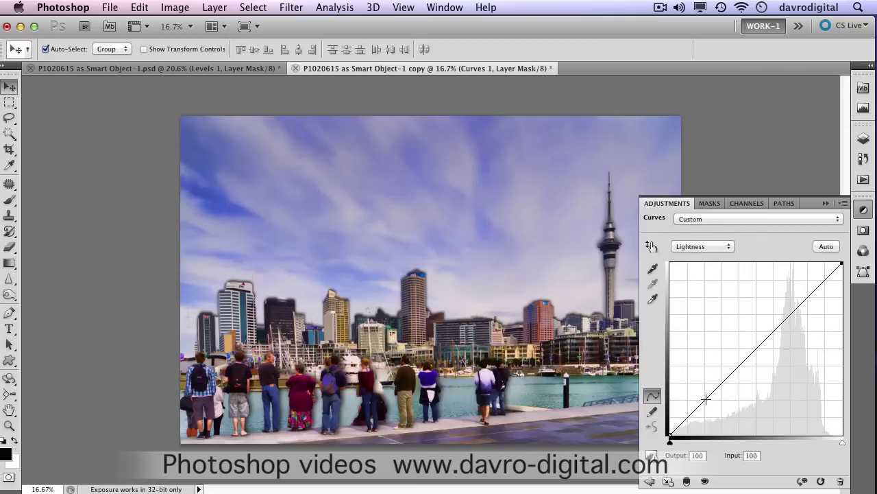
drag(708, 396, 708, 389)
drag(812, 287, 815, 292)
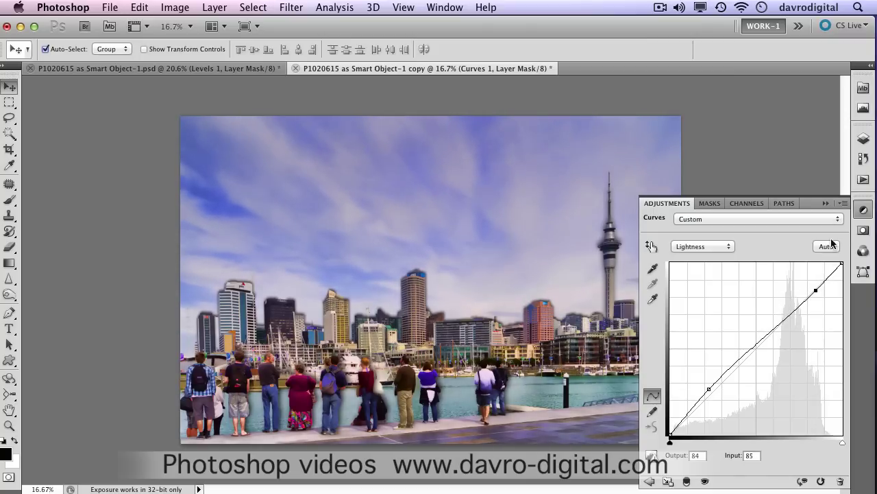
Combine the Curves adjustment layer and Layer 1 into one Smart Object
click(863, 137)
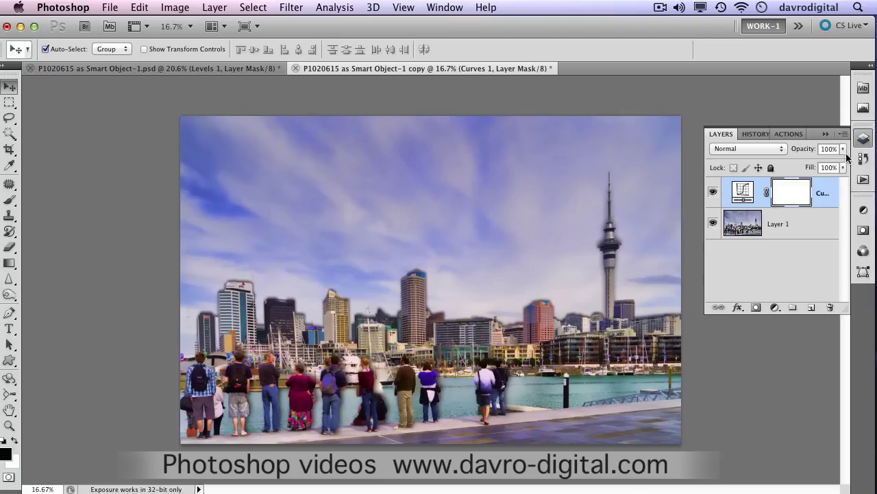
click(796, 226)
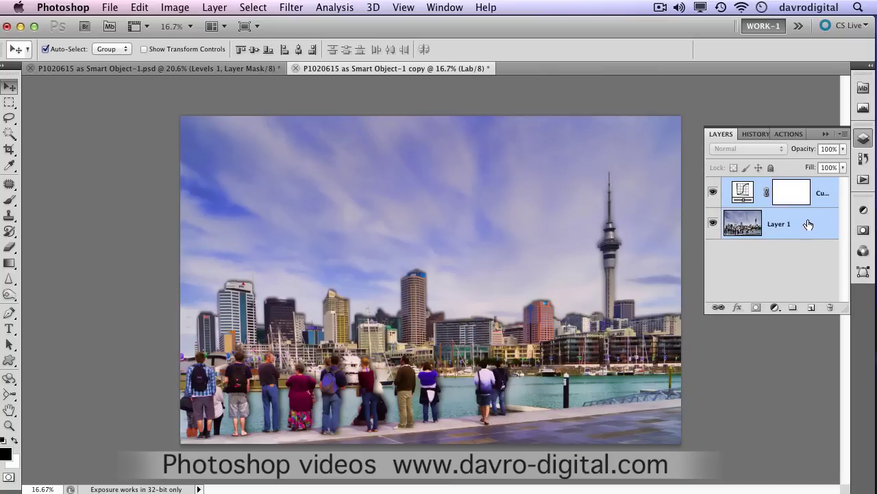
right_click(803, 206)
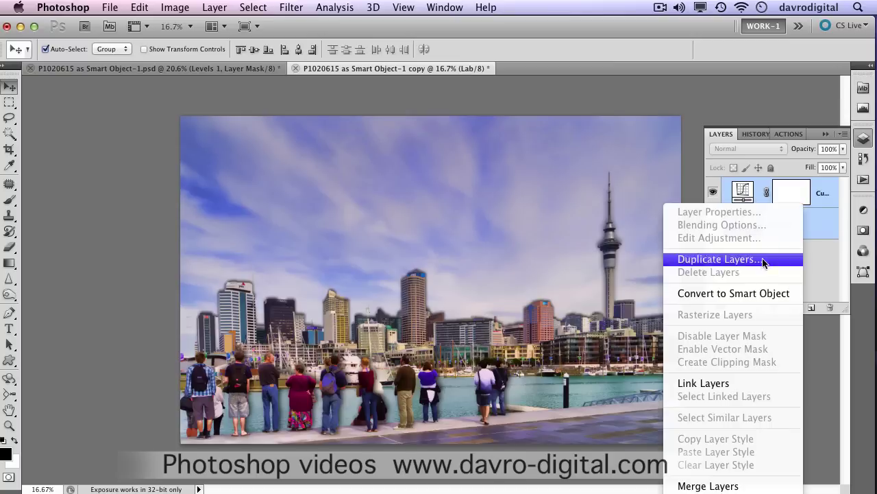
click(735, 293)
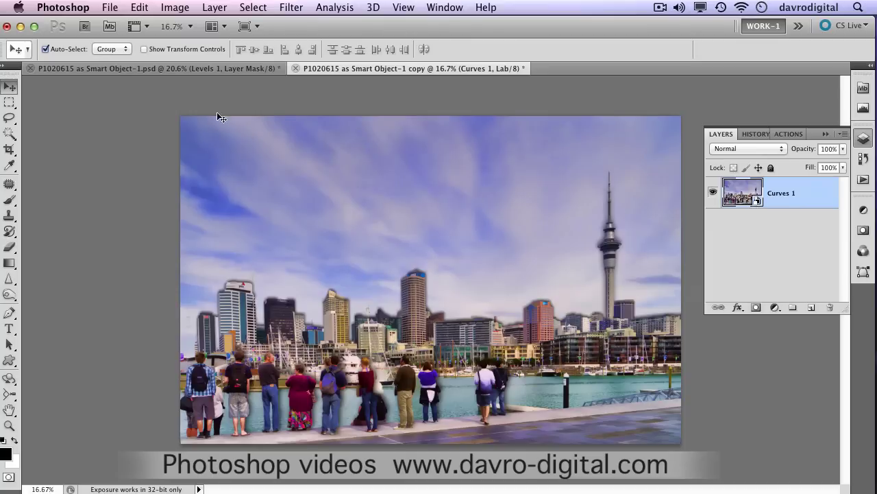
Convert the duplicated image back to RGB Color without rasterizing the Smart Object
click(174, 8)
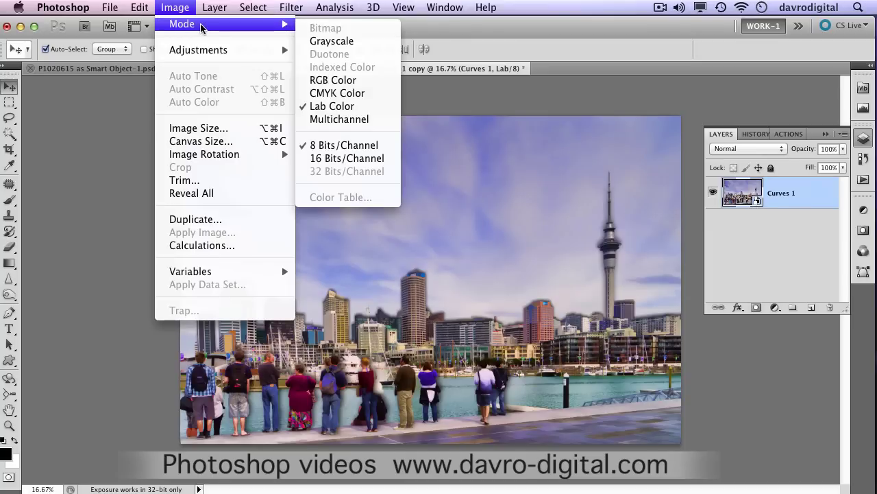
mouse_move(273, 33)
click(318, 85)
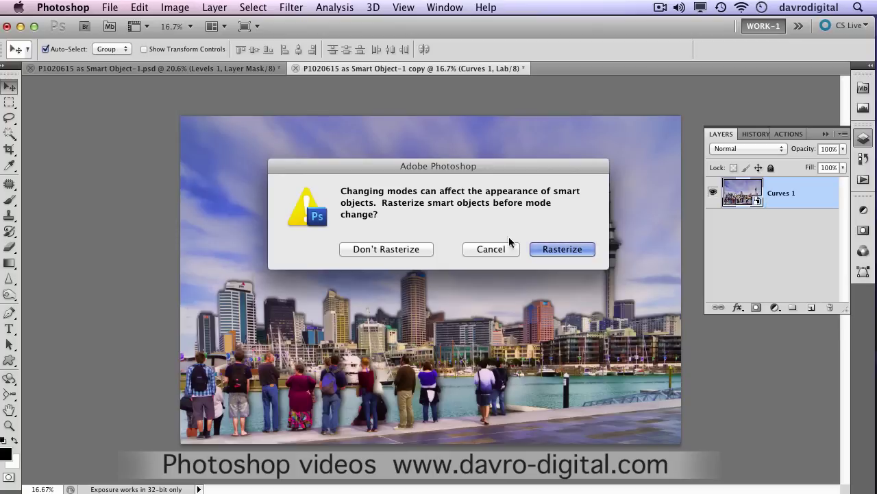
click(403, 253)
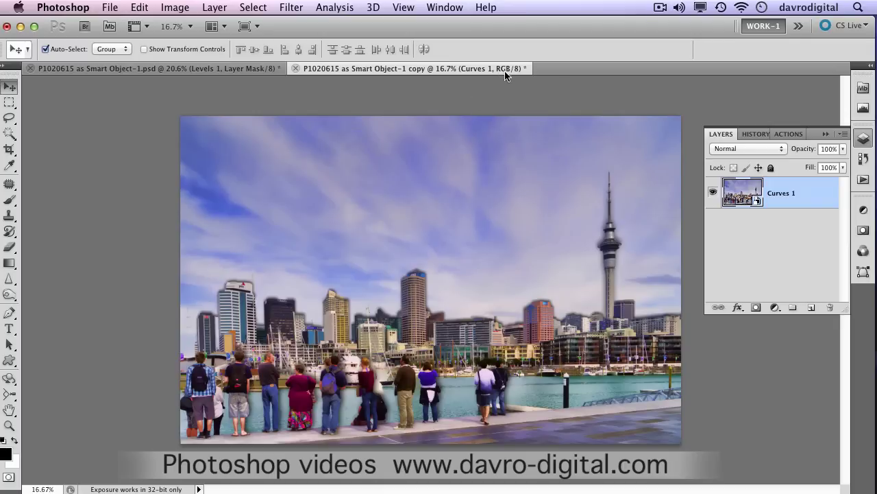
Copy the Curves 1 Smart Object, aligned, into P1020615 as Smart Object-1.psd and compare the image with it hidden and shown
drag(434, 284, 218, 67)
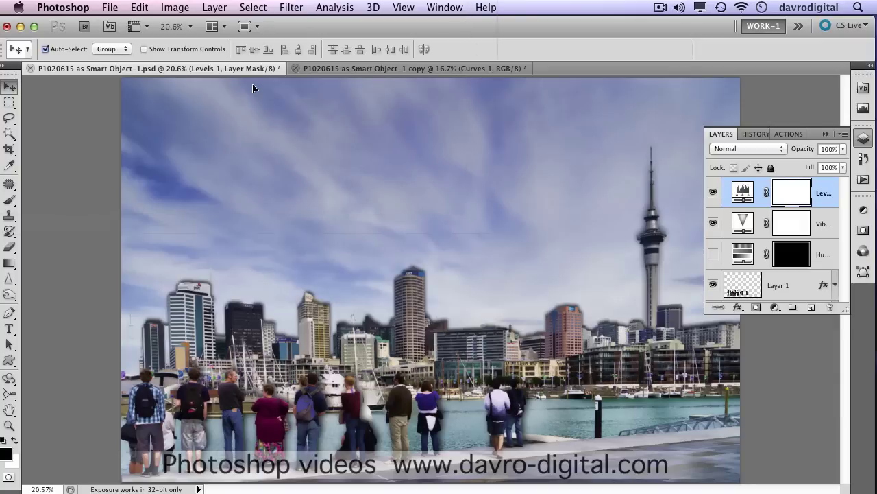
drag(294, 119, 363, 182)
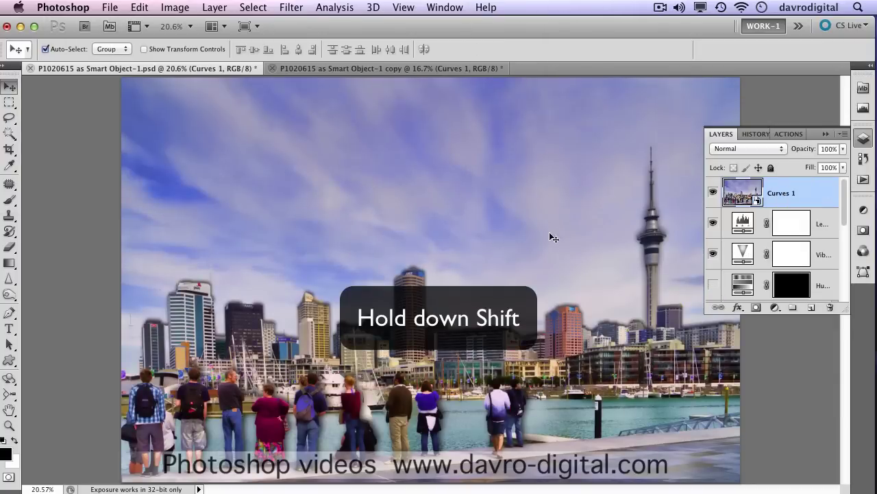
click(714, 194)
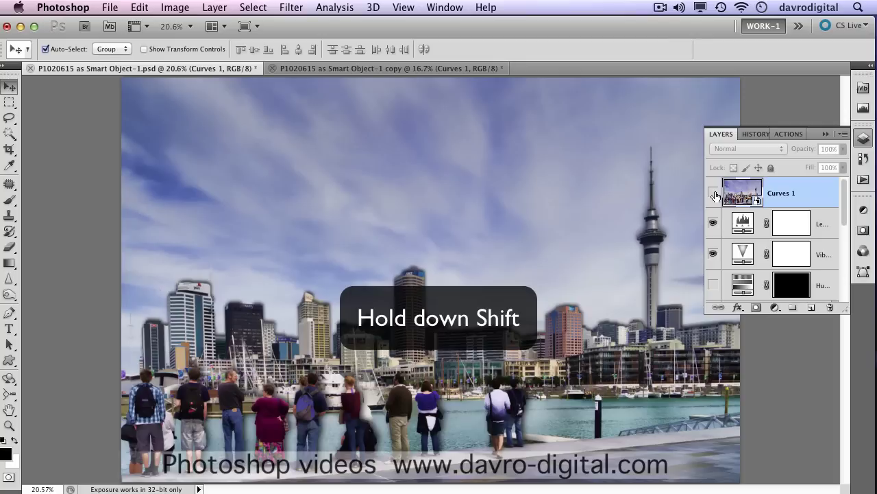
click(714, 194)
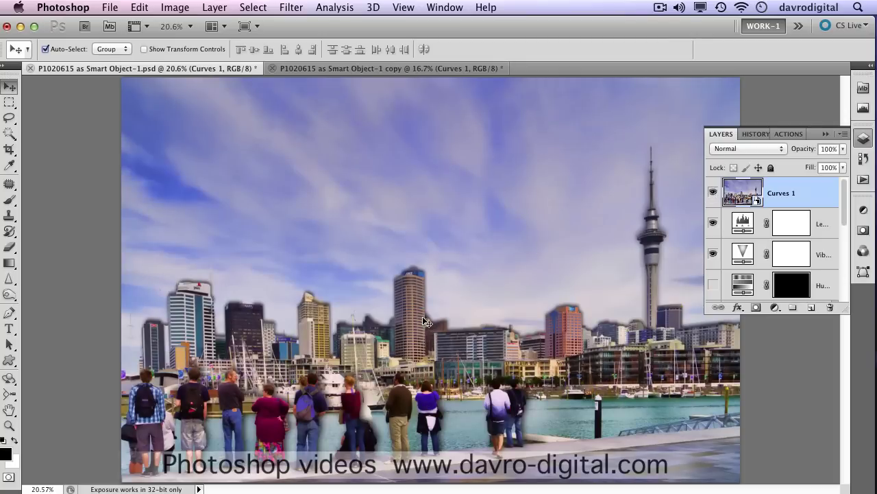
Close P1020615 as Smart Object-1 copy without saving it
click(374, 67)
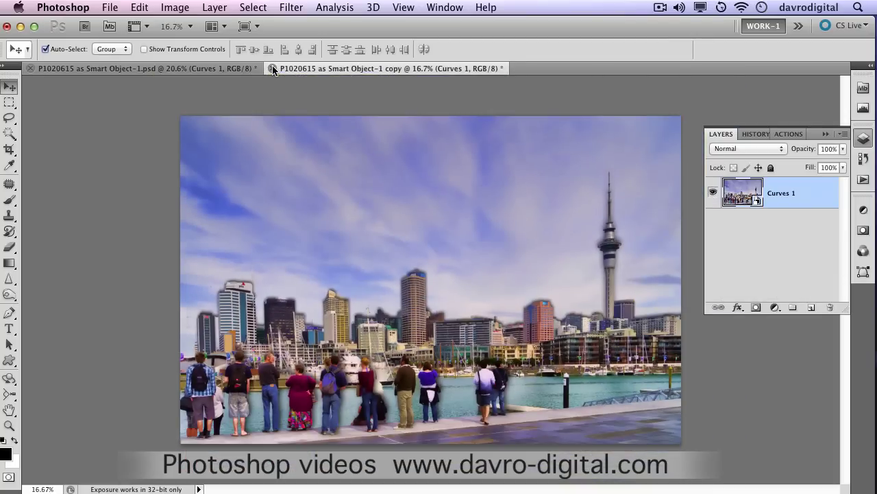
click(274, 69)
click(389, 248)
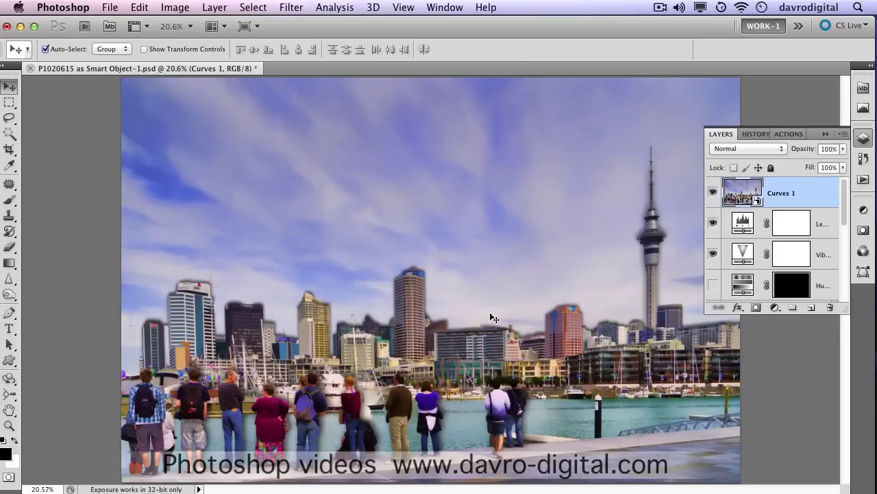
Open the contents of the Curves 1 Smart Object and select Layer 1 inside it
drag(809, 151, 828, 149)
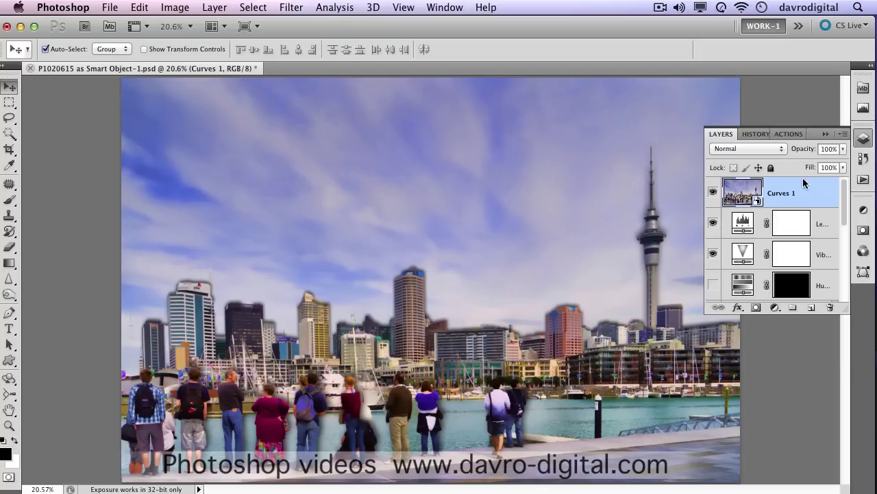
double_click(744, 194)
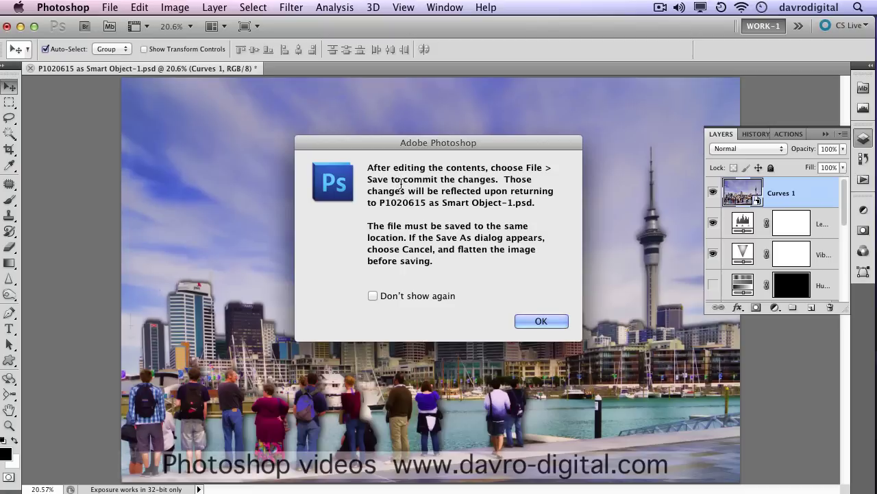
click(539, 322)
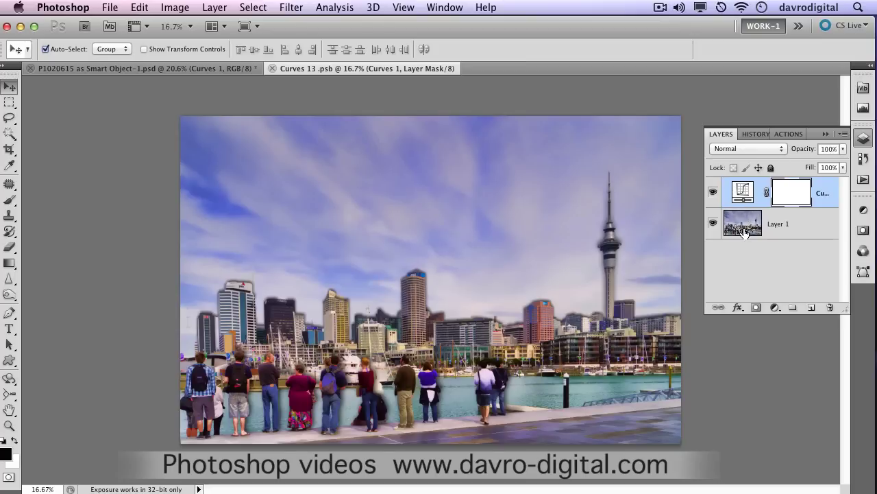
click(782, 227)
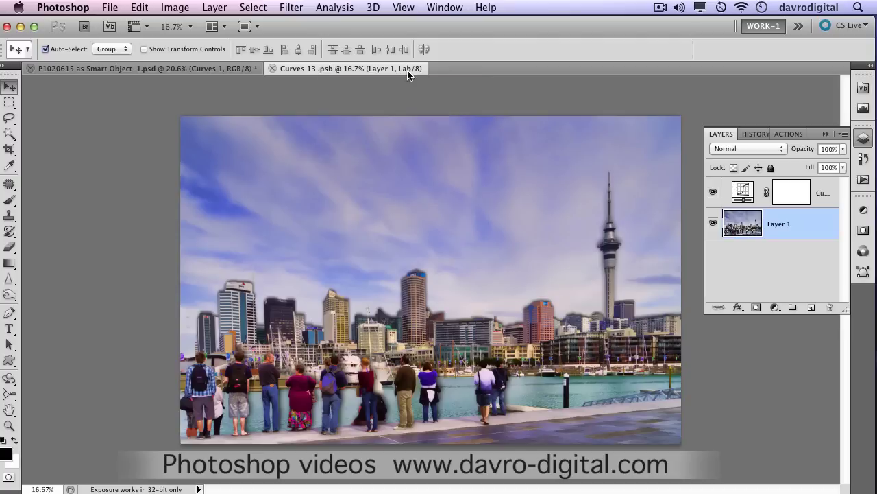
Review the a channel of the embedded Curves adjustment and raise the Lightness curve's midpoint to Output 63, Input 47
click(828, 197)
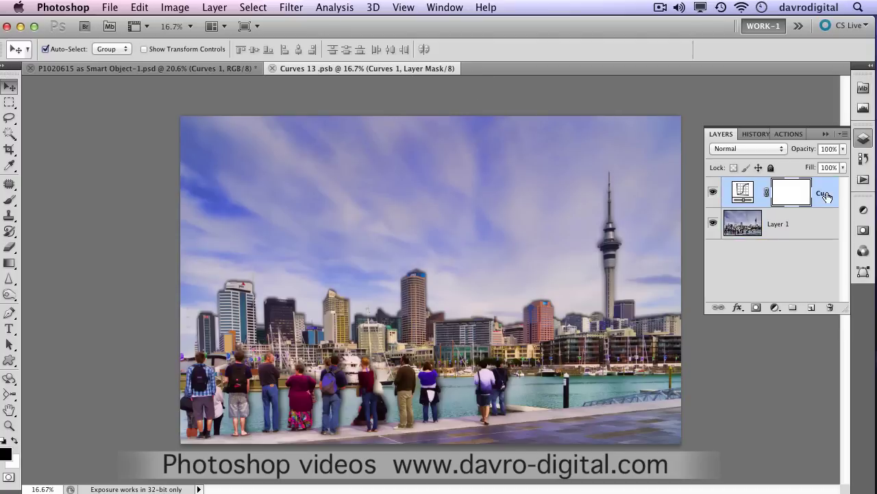
double_click(743, 194)
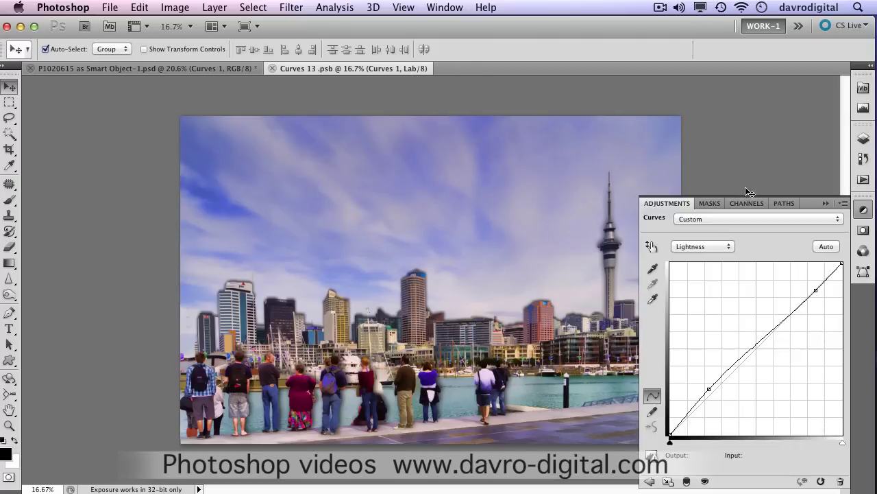
click(705, 248)
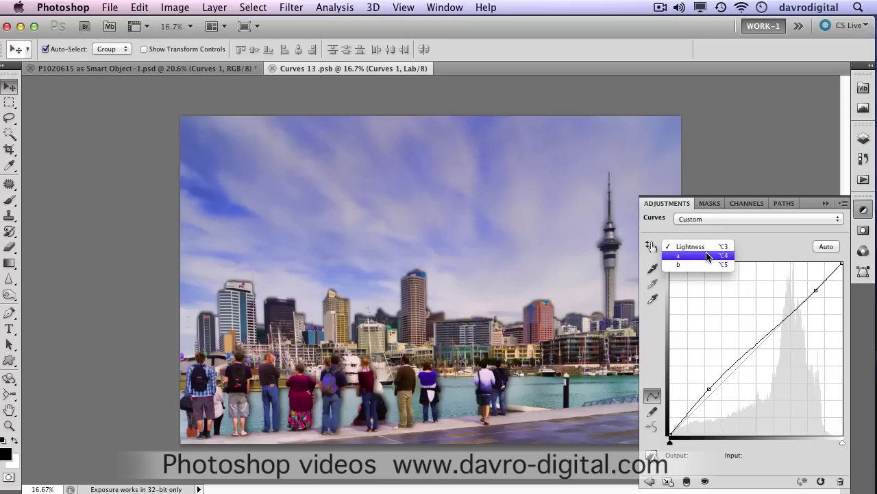
click(709, 255)
click(707, 247)
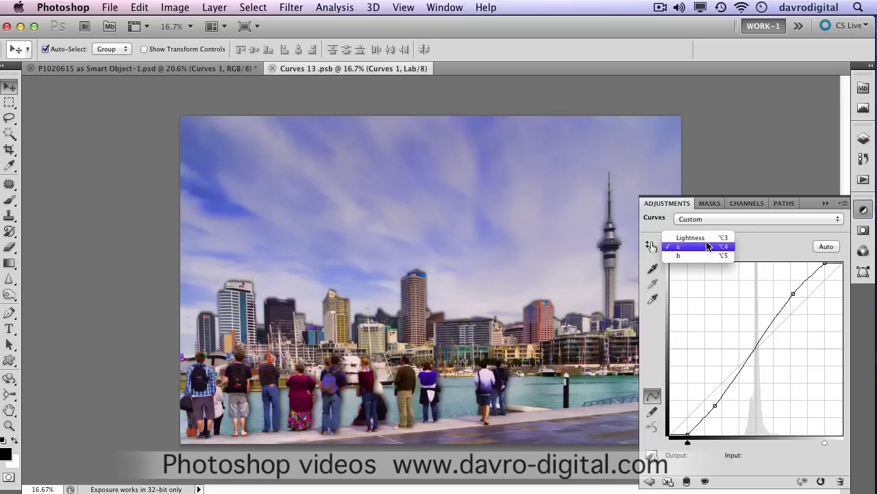
click(710, 235)
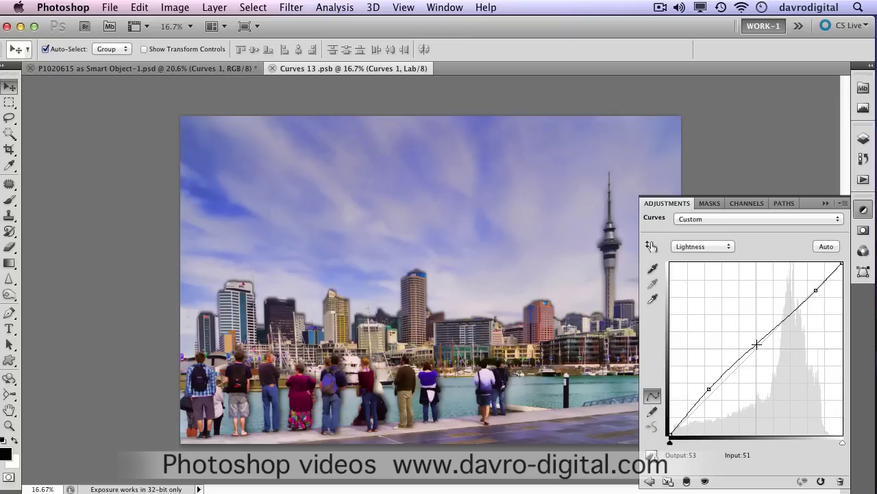
drag(755, 344, 751, 325)
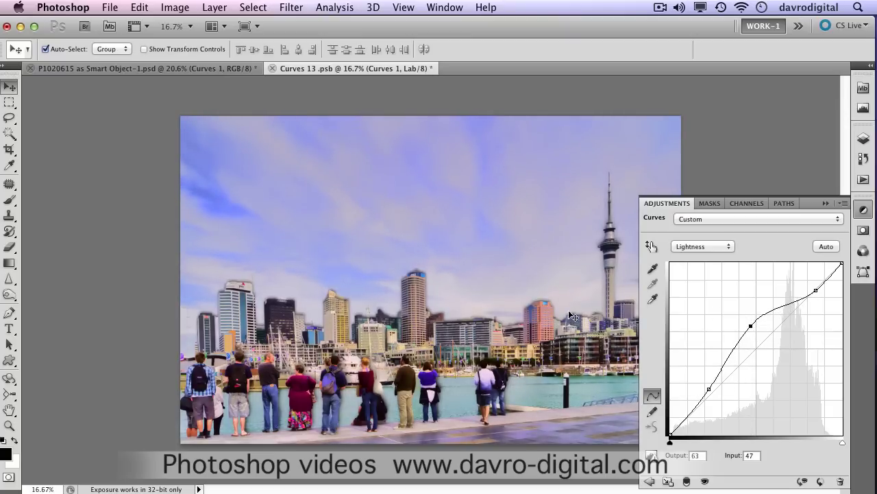
Save the edited Smart Object contents and view the brightened image with its layers in P1020615 as Smart Object-1.psd
click(107, 8)
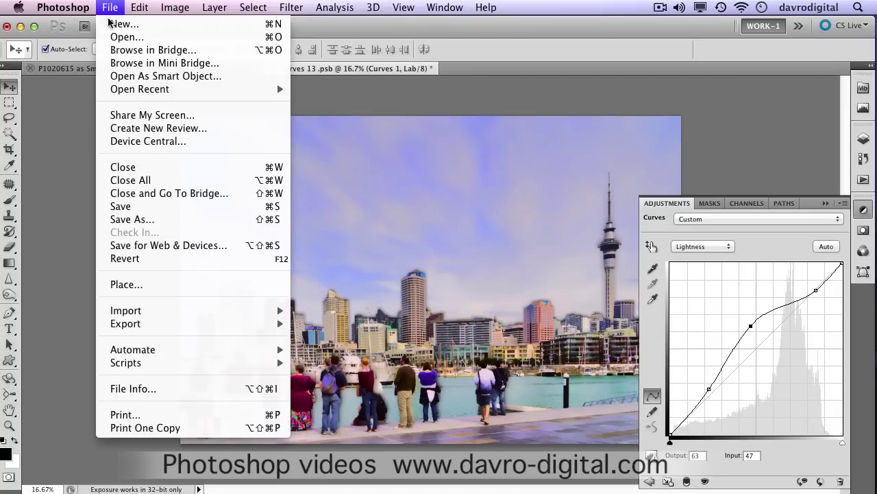
click(139, 207)
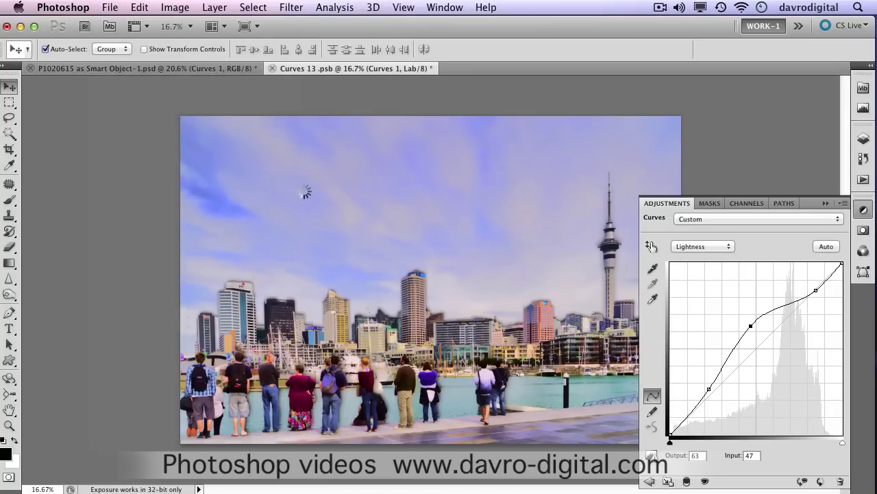
click(184, 70)
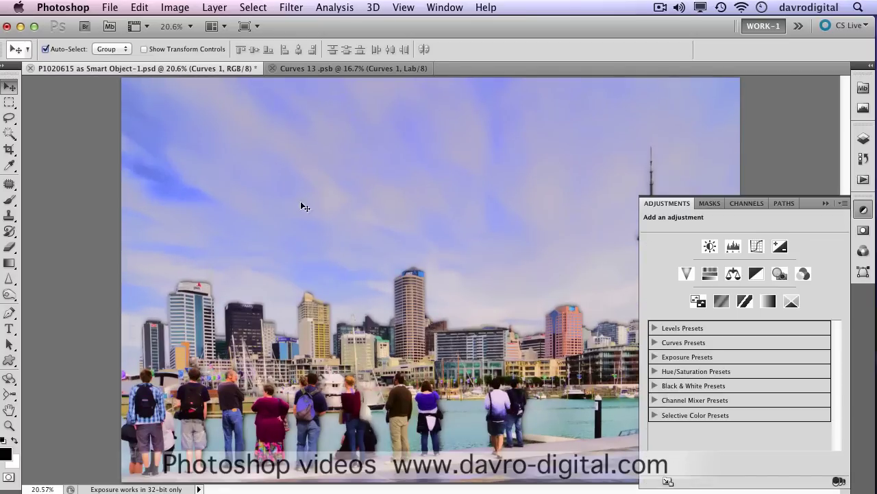
click(863, 138)
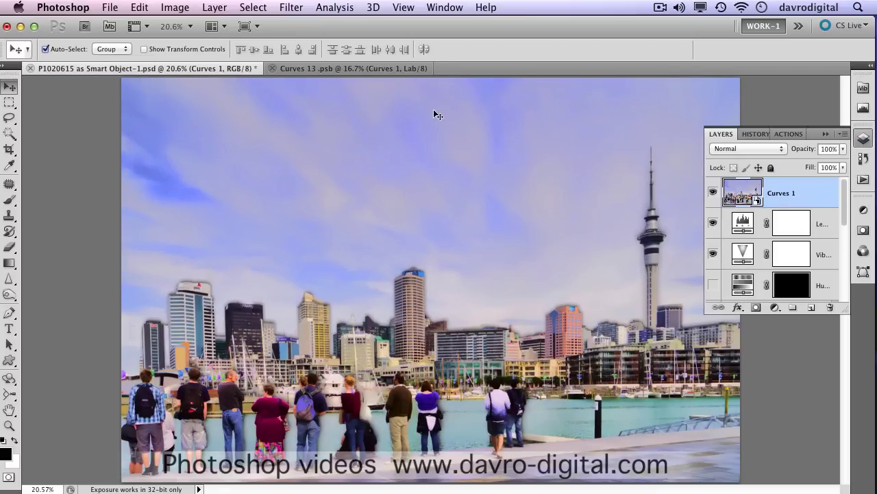
Lower the embedded Lightness curve's midpoint to Output 54, Input 50 and save it through to the RGB document
click(362, 66)
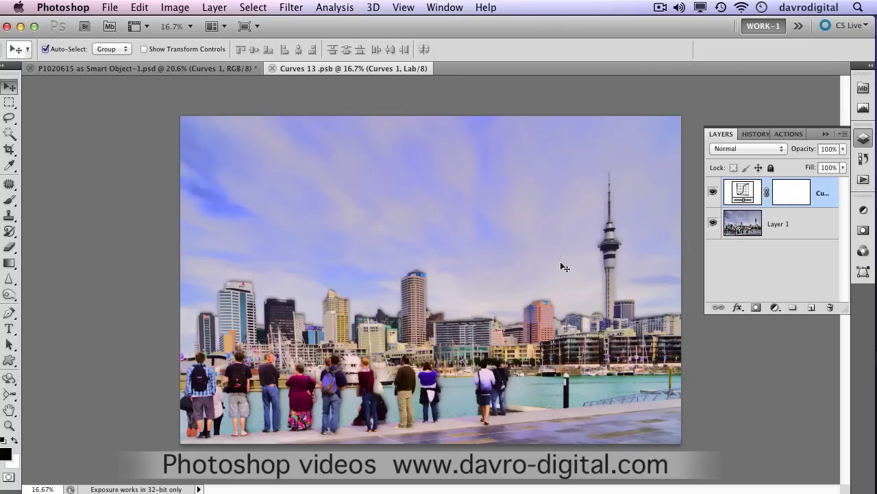
click(745, 193)
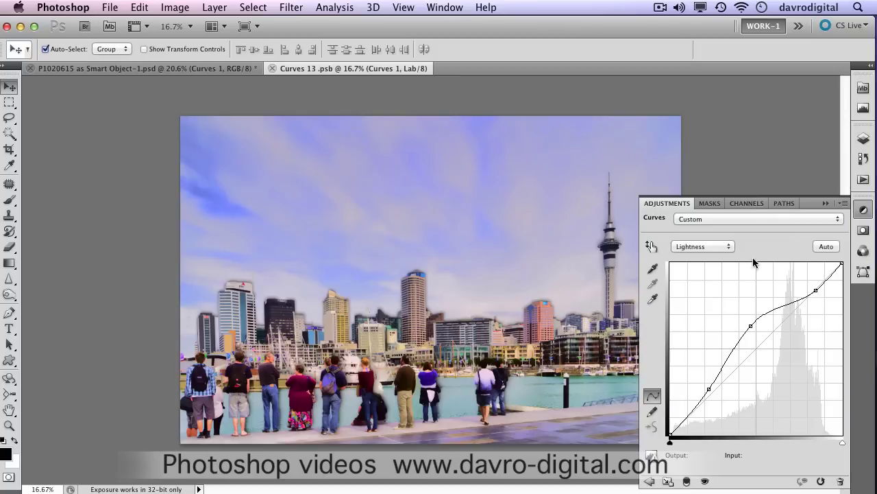
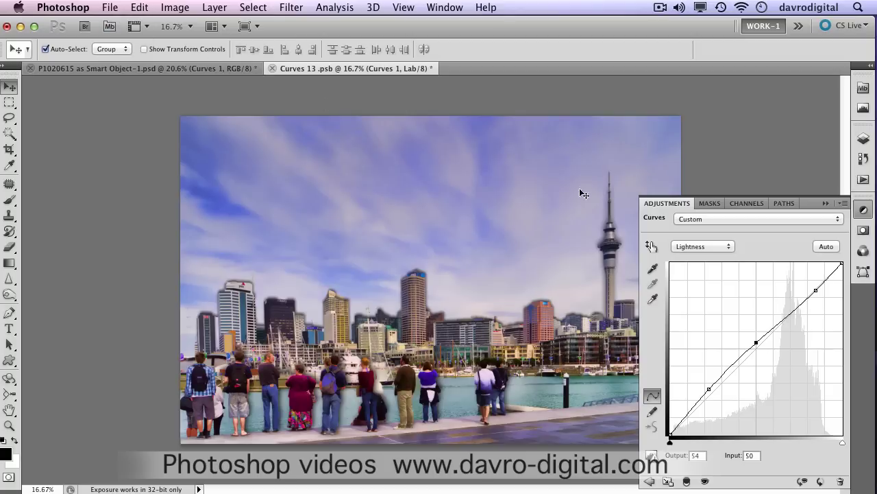
click(109, 9)
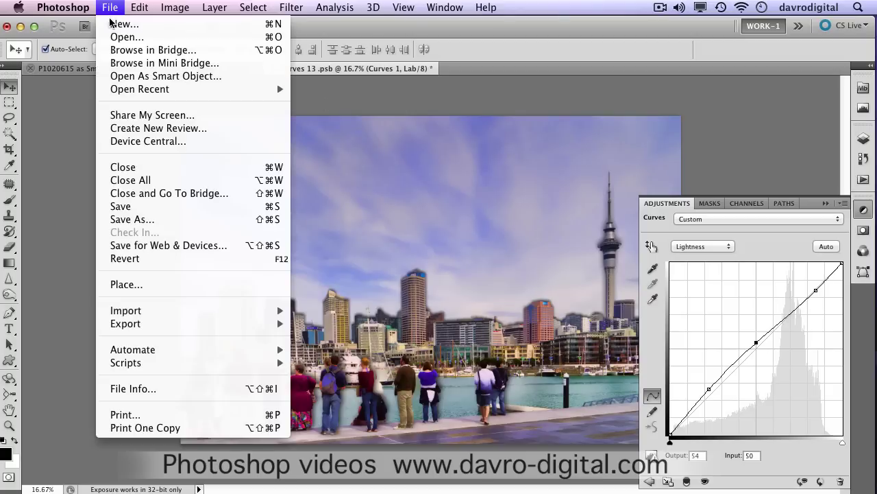
click(141, 208)
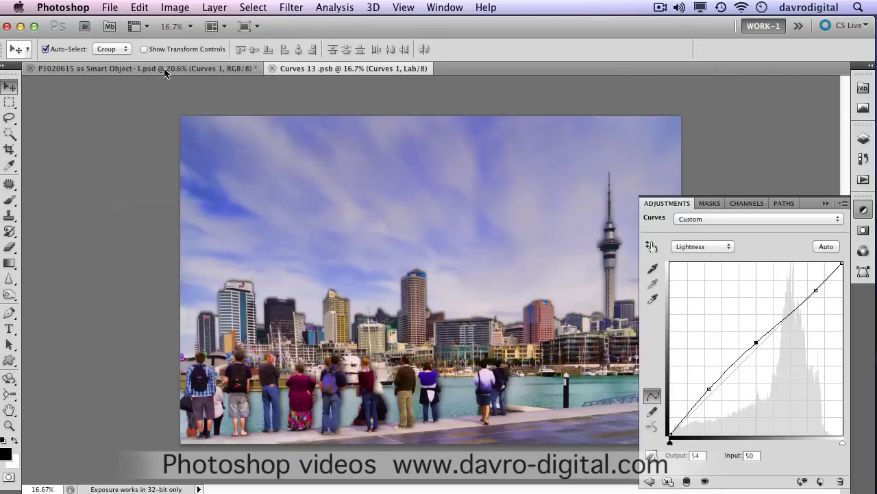
click(164, 68)
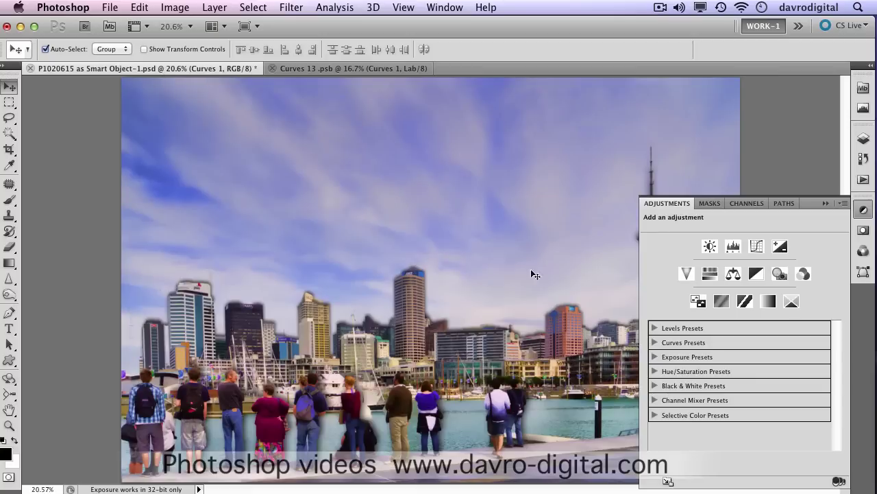
Add a Photo Filter adjustment above the Curves layer in Curves 13 .psb and set it to Cooling Filter (82)
click(346, 71)
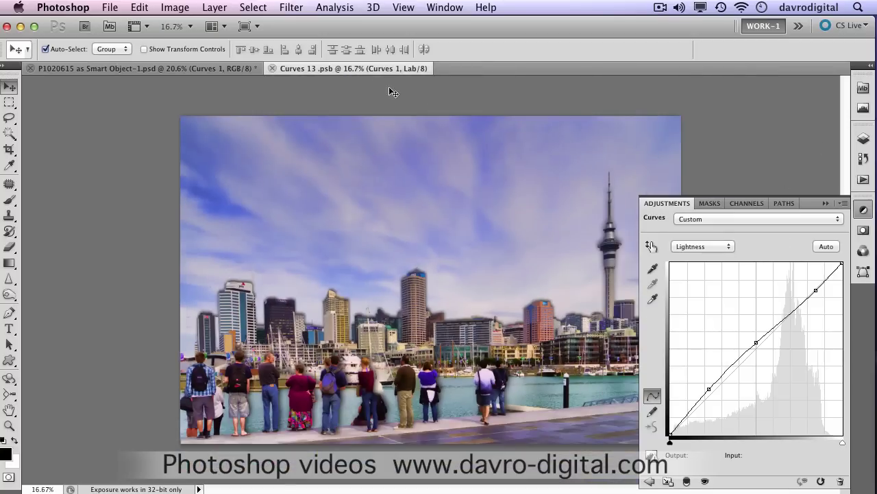
click(863, 139)
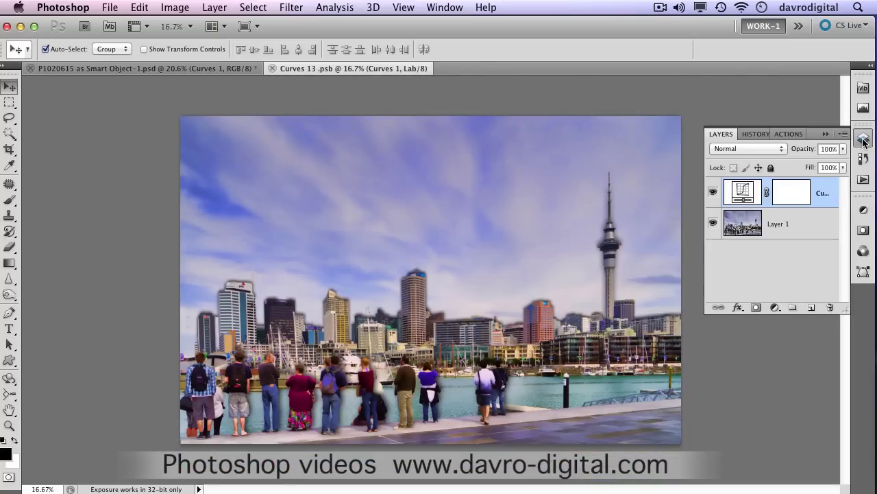
click(782, 309)
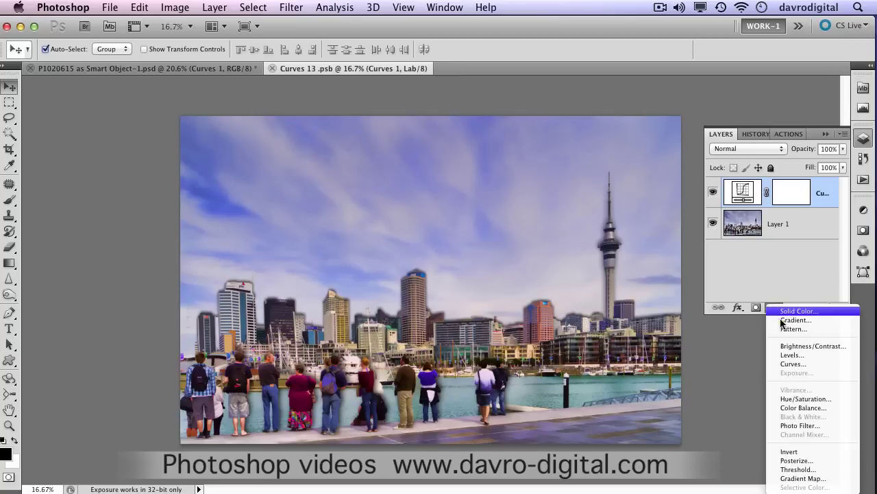
click(793, 426)
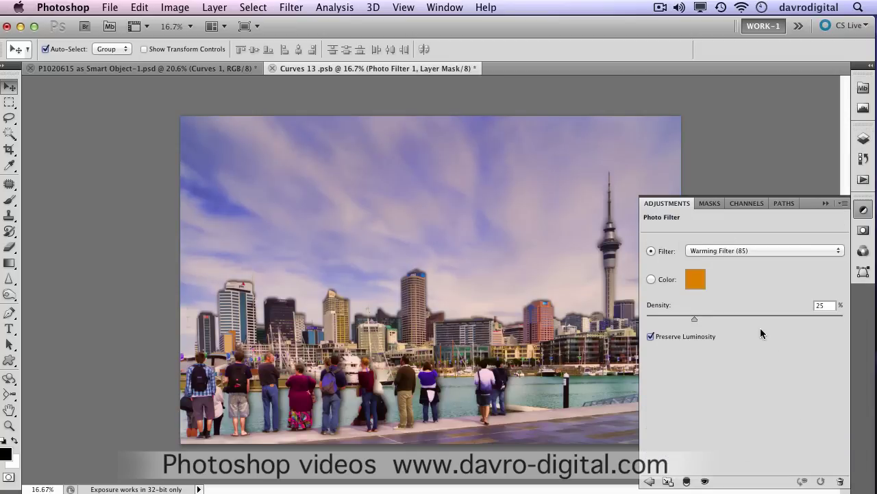
click(711, 251)
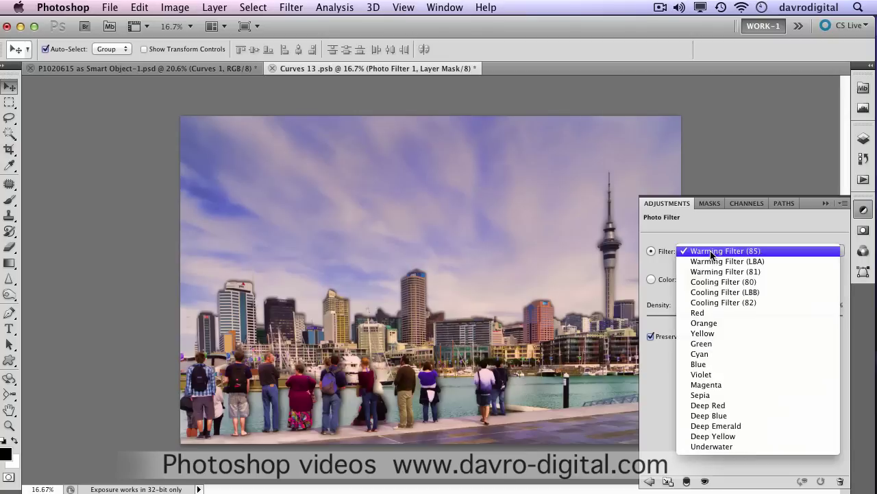
click(711, 301)
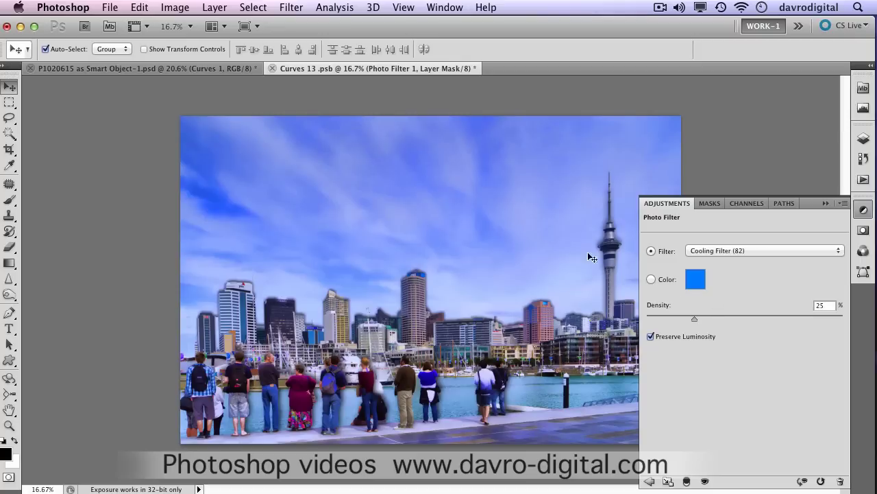
Save Curves 13 .psb with its cooling filter and view the updated P1020615 as Smart Object-1.psd
click(110, 7)
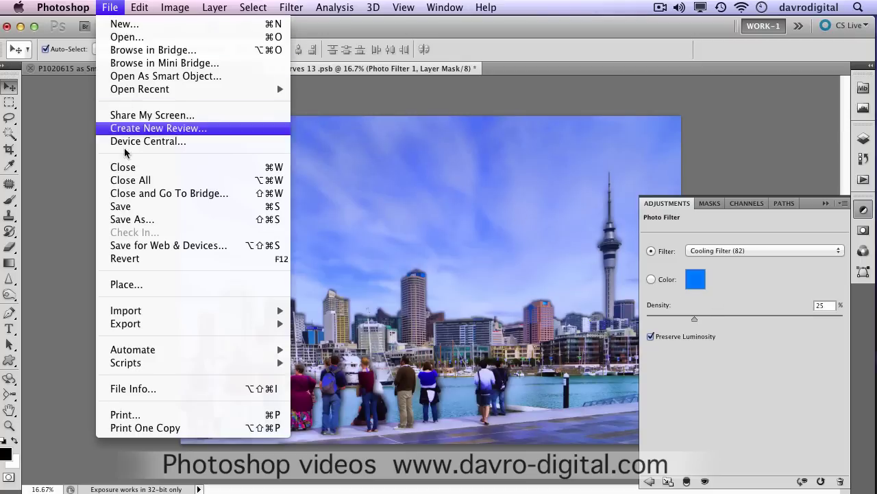
click(131, 205)
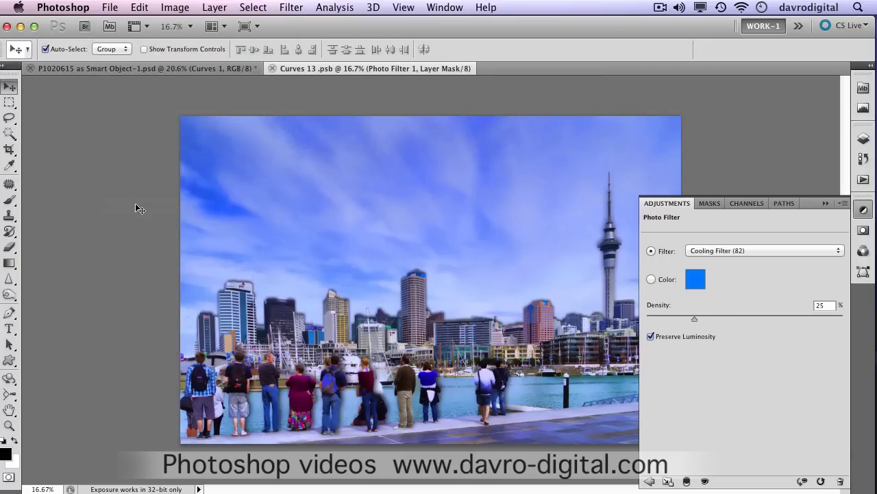
click(137, 68)
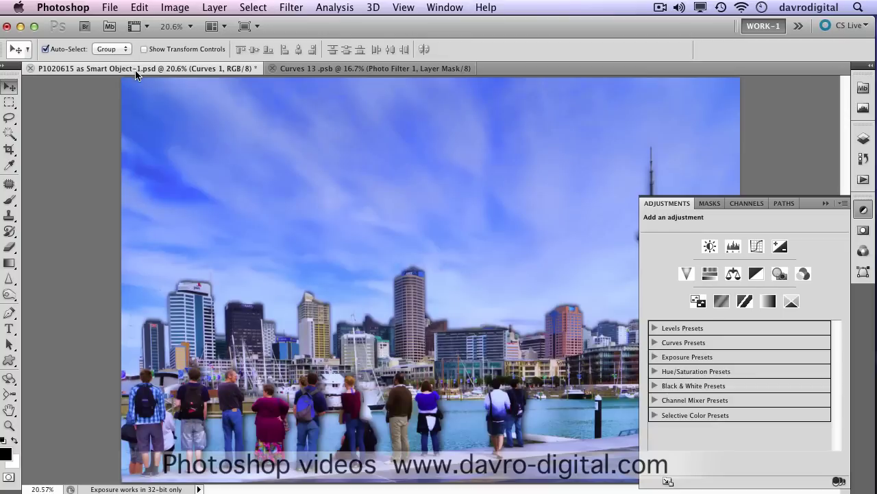
Delete the Photo Filter layer from Curves 13 .psb, save the contents and return to the RGB document
click(294, 68)
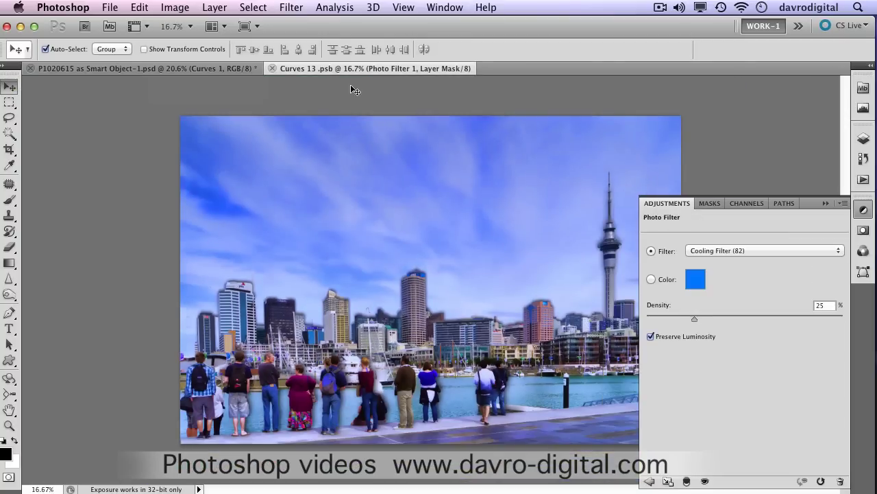
click(863, 139)
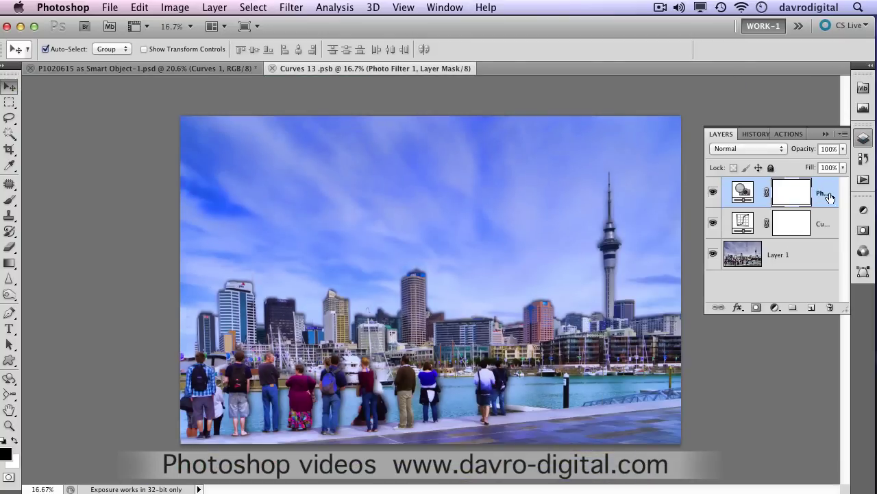
drag(822, 201, 831, 306)
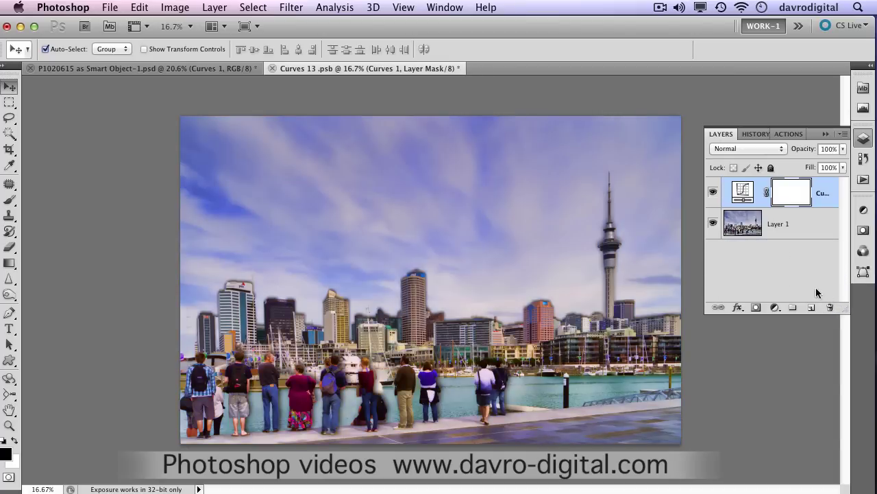
click(110, 7)
click(138, 205)
click(177, 68)
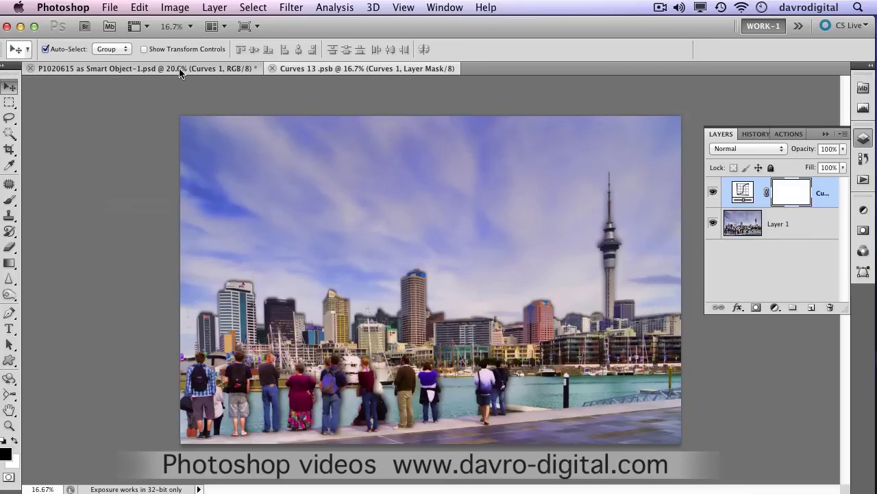